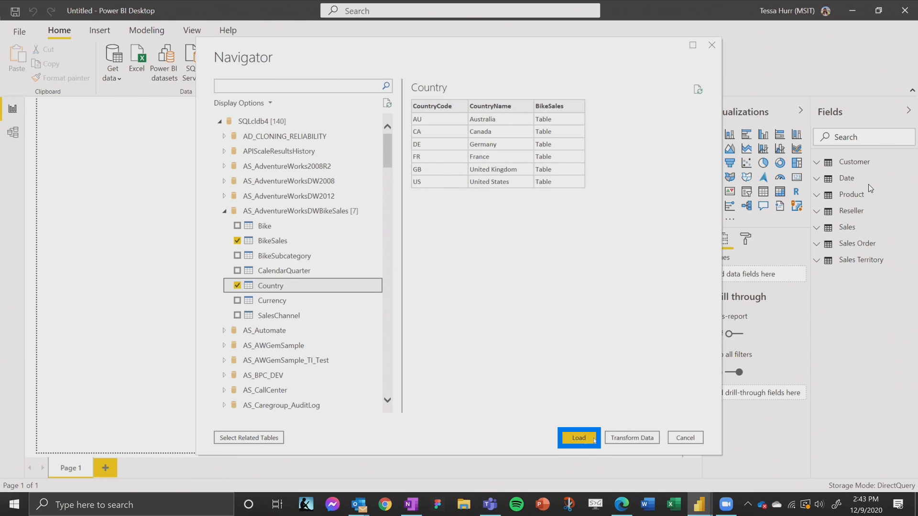
Step: Load the selected BikeSales and Country tables and accept the potential security risk of adding a second data source
click(579, 438)
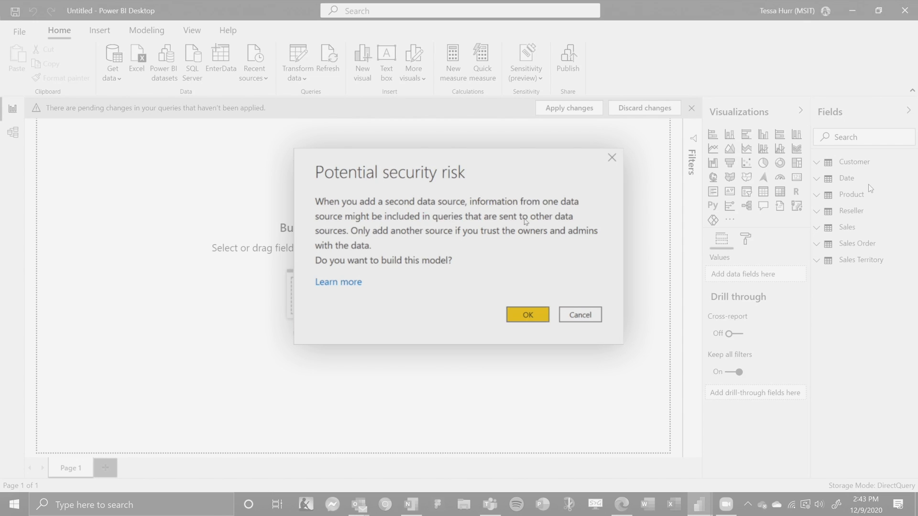
click(526, 316)
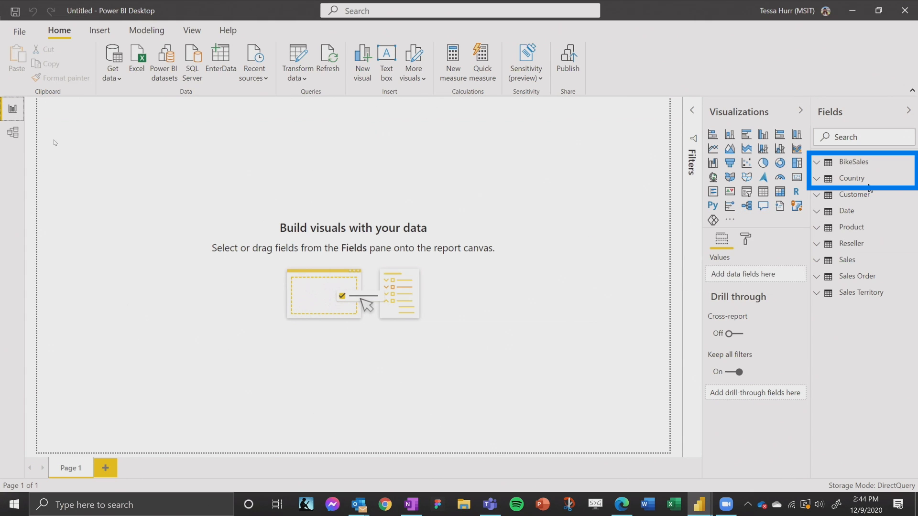
Step: Show the data model with all tables fitted to the screen and upgrade it to the new model view
click(14, 135)
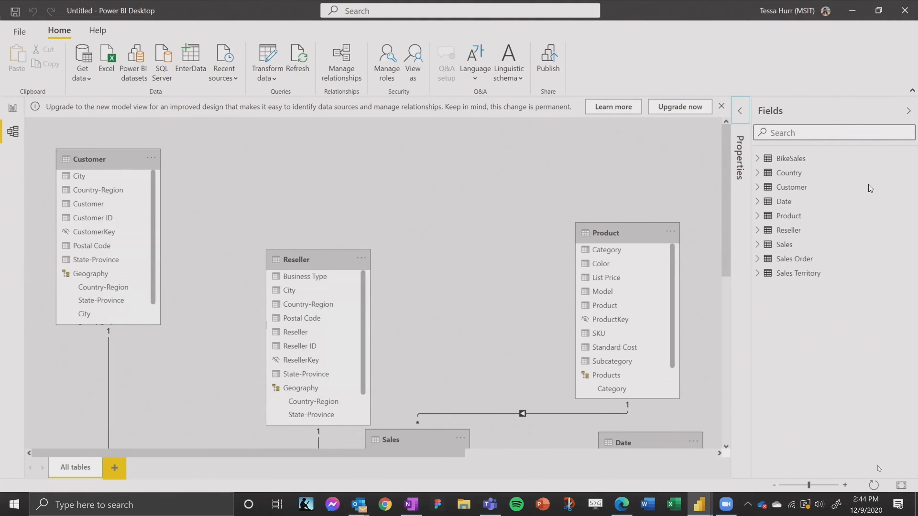
click(901, 485)
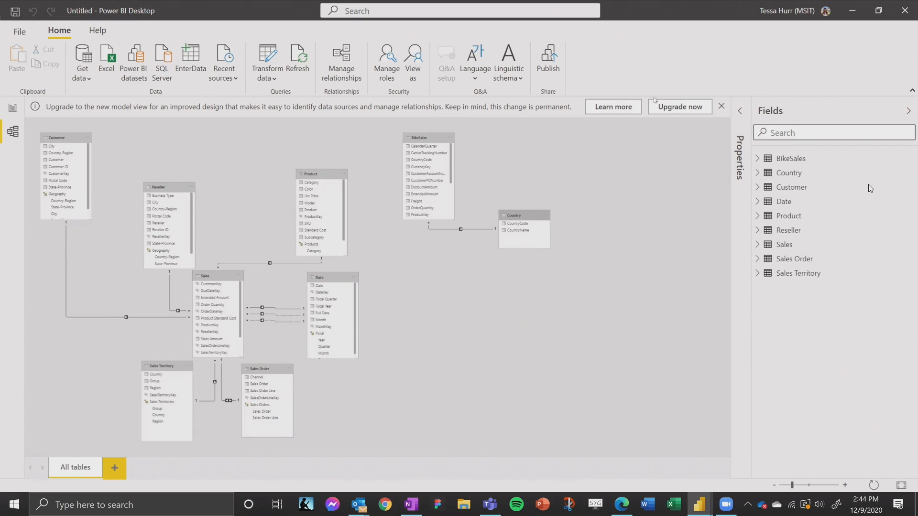
key(Tab)
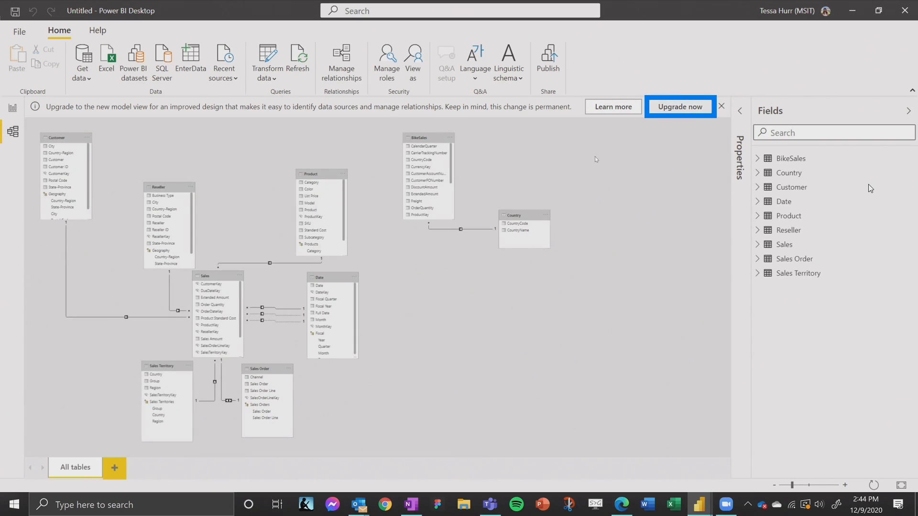
key(Return)
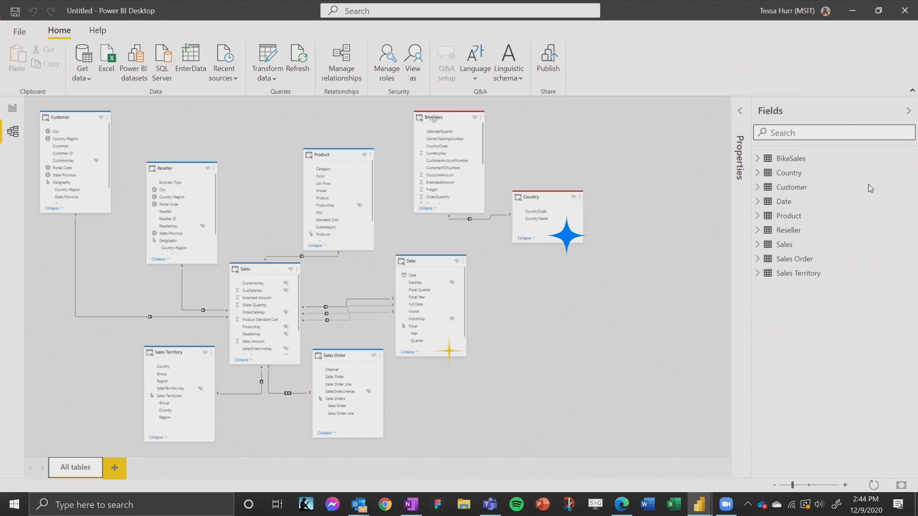
mouse_move(434, 119)
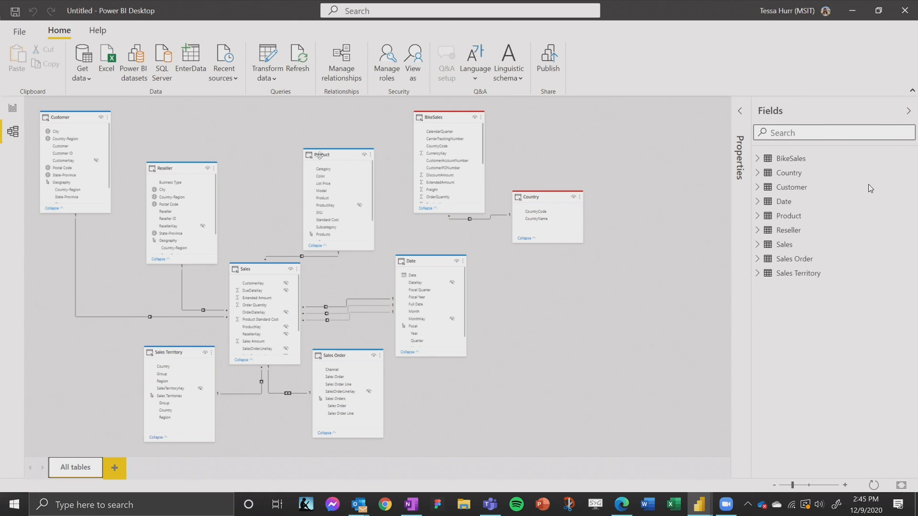
mouse_move(319, 156)
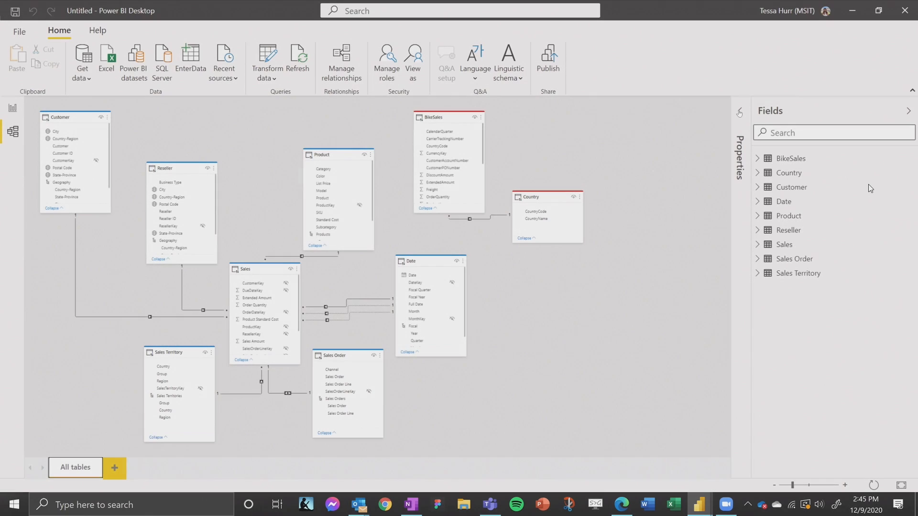
Step: Show the model's card display properties, and collapse and re-expand the BikeSales card
click(739, 112)
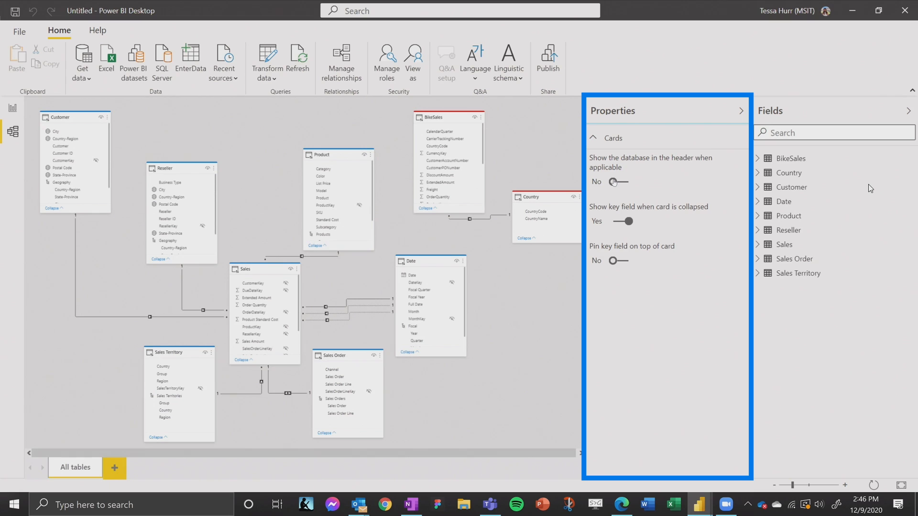
click(426, 208)
click(425, 141)
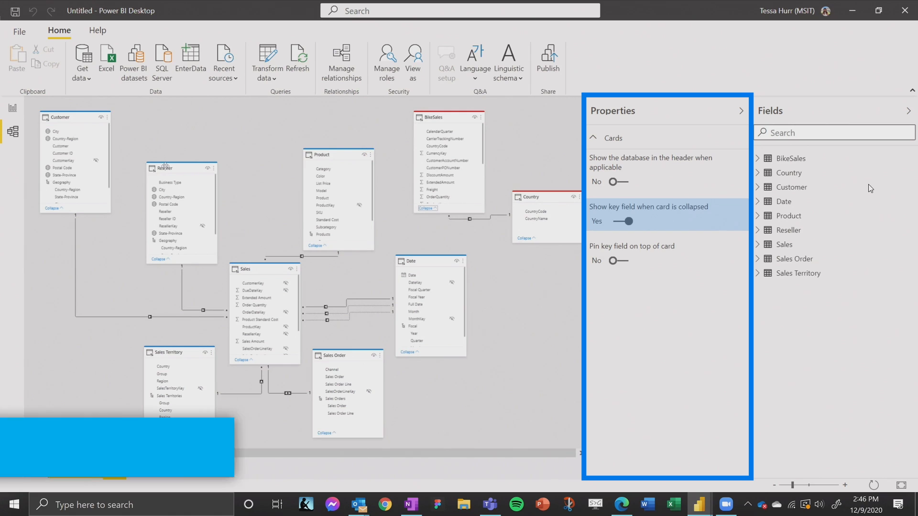
Step: Collapse the Reseller, Sales and Product cards together, and set the database to show in the card headers
click(165, 168)
ctrl+click(260, 263)
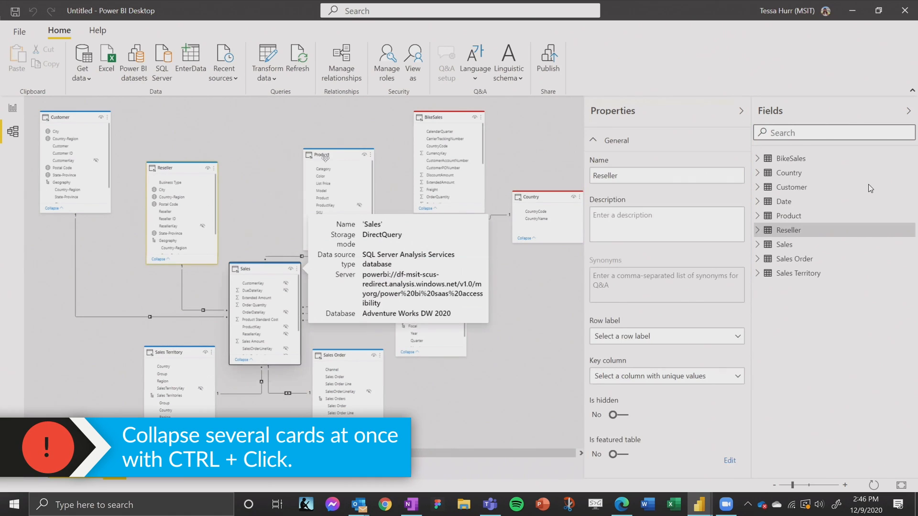
ctrl+click(325, 157)
click(316, 249)
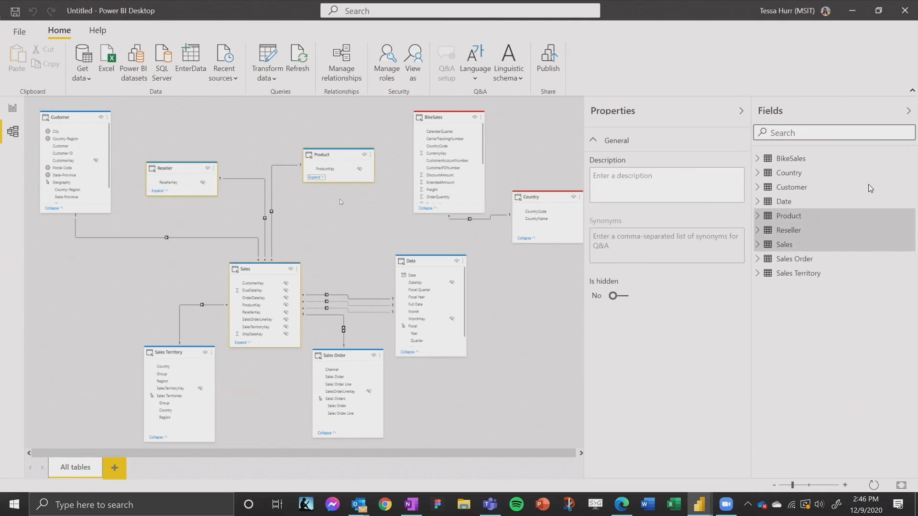
click(340, 202)
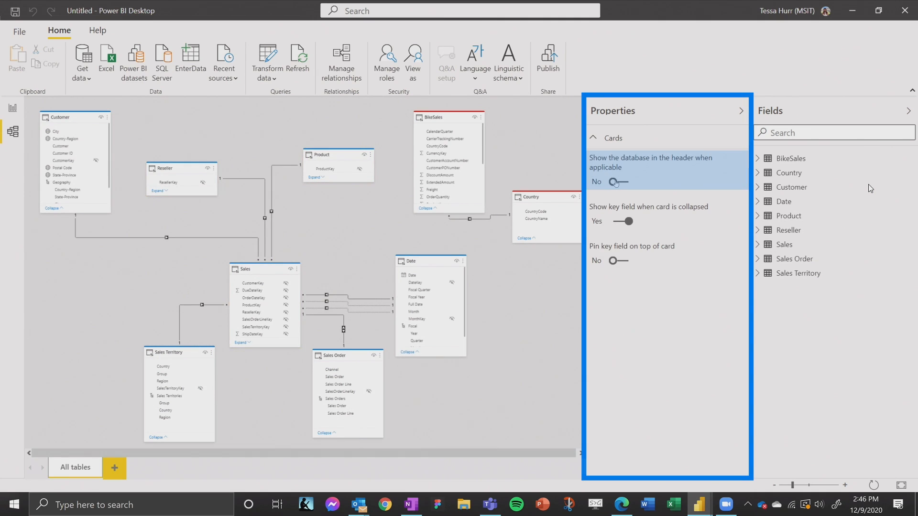
click(619, 182)
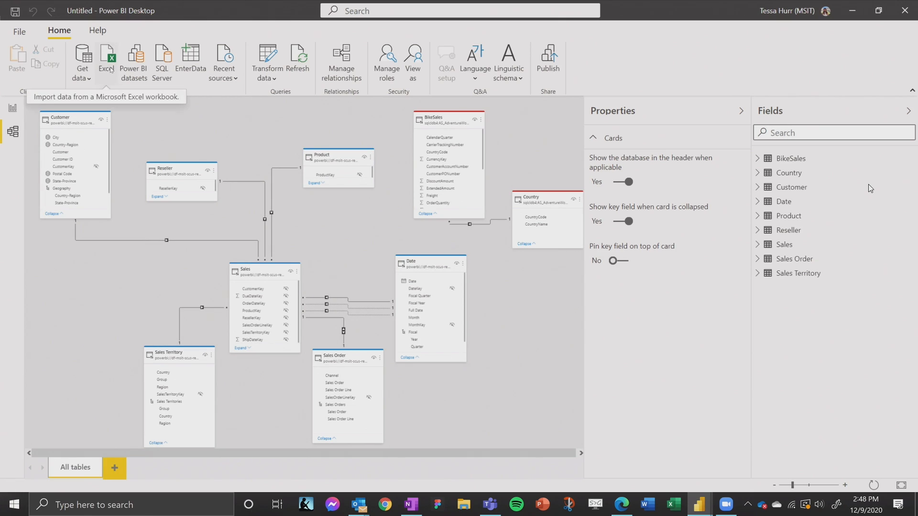
Step: Import the Targets table from the Excel workbook AdventureWorks Sales Territory Targets 2020.xlsx
click(110, 70)
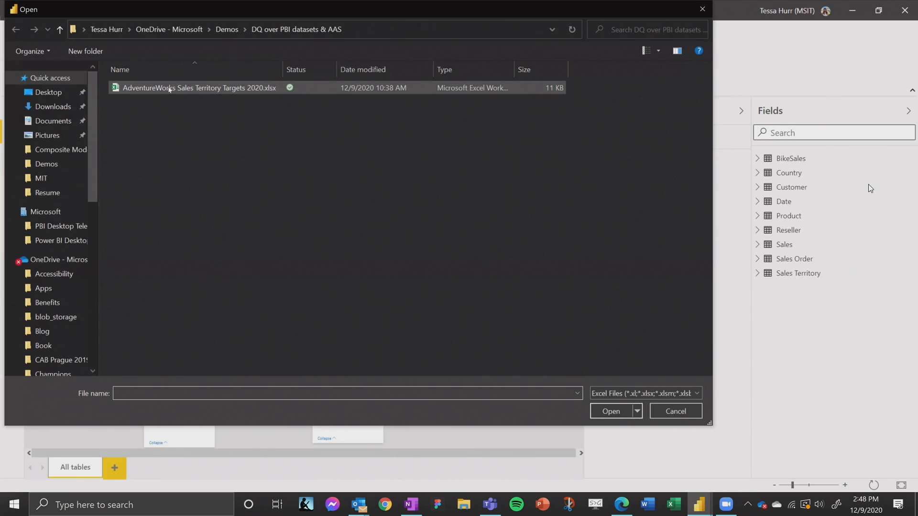
click(169, 89)
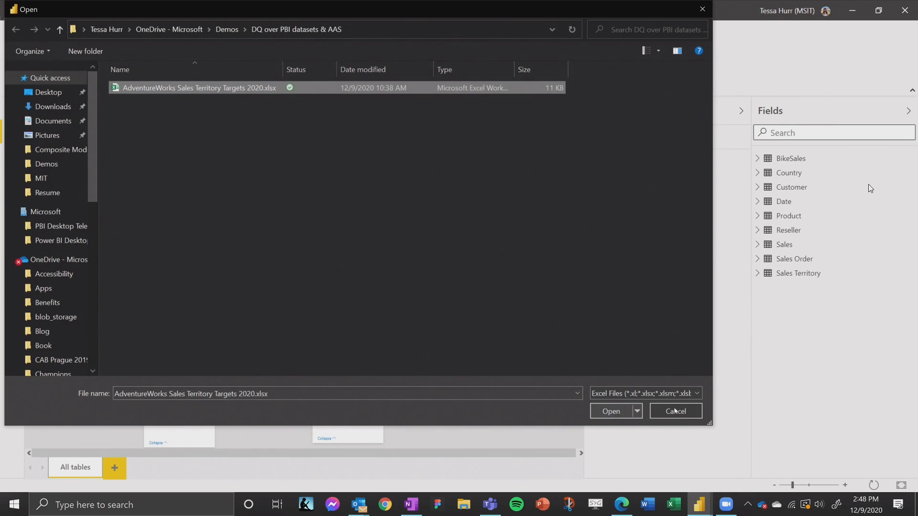
click(607, 412)
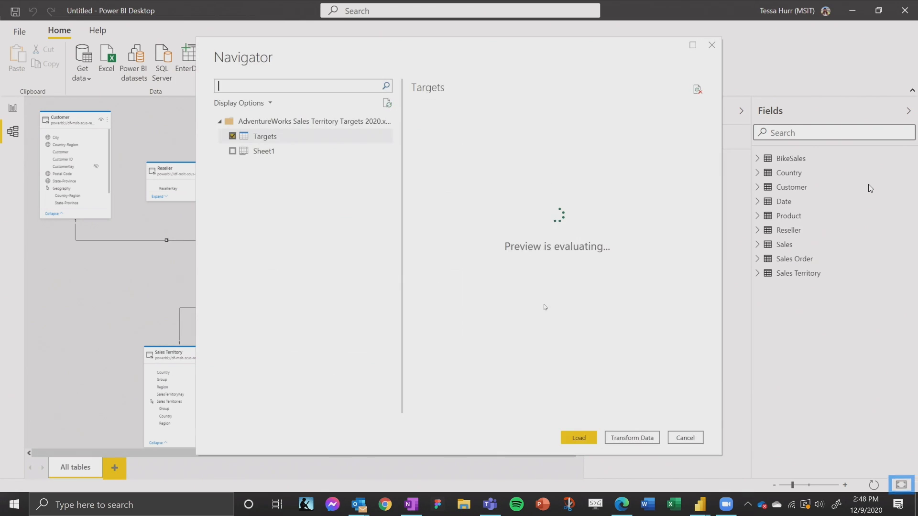
click(578, 438)
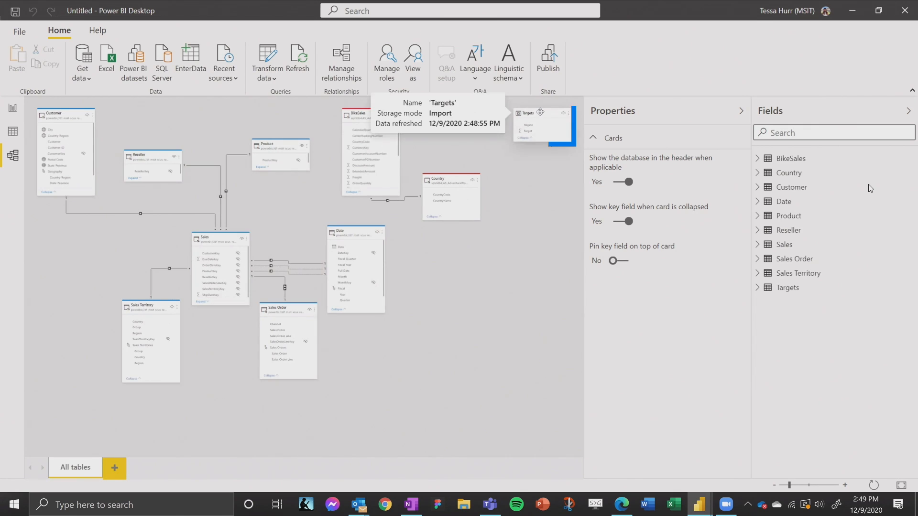
Step: Move the Targets card next to Sales Territory and create a relationship between the Region columns of both tables
click(540, 112)
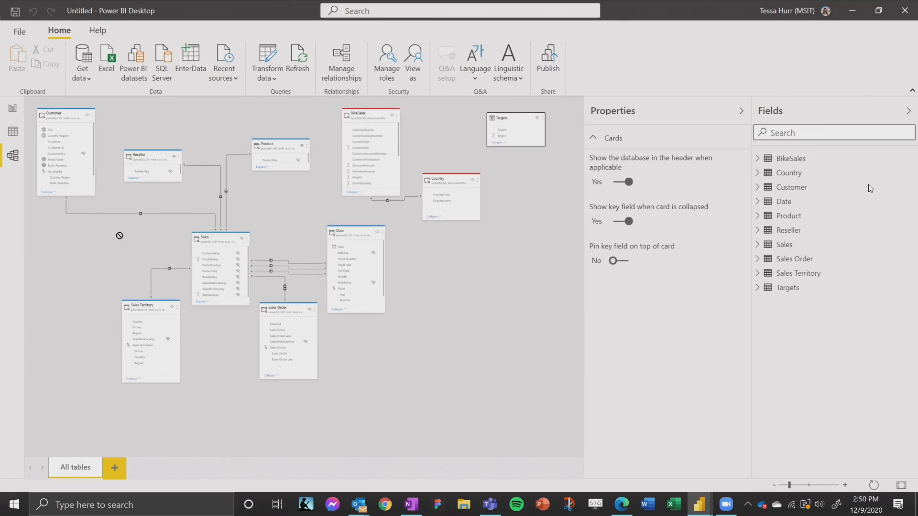
drag(120, 236, 74, 274)
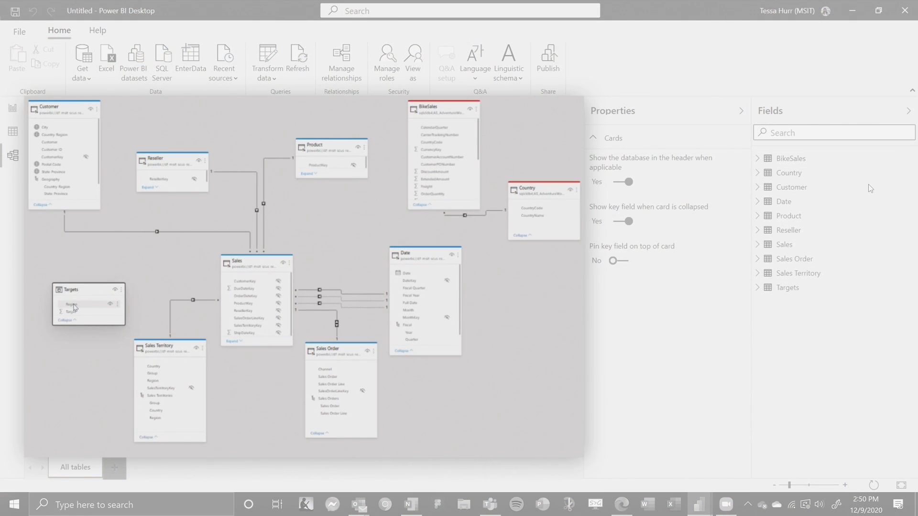
drag(74, 307, 157, 383)
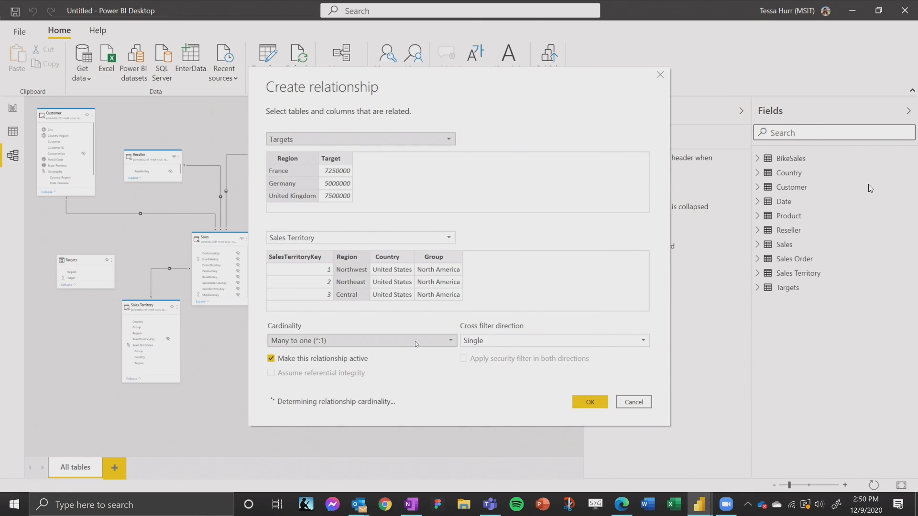
click(589, 402)
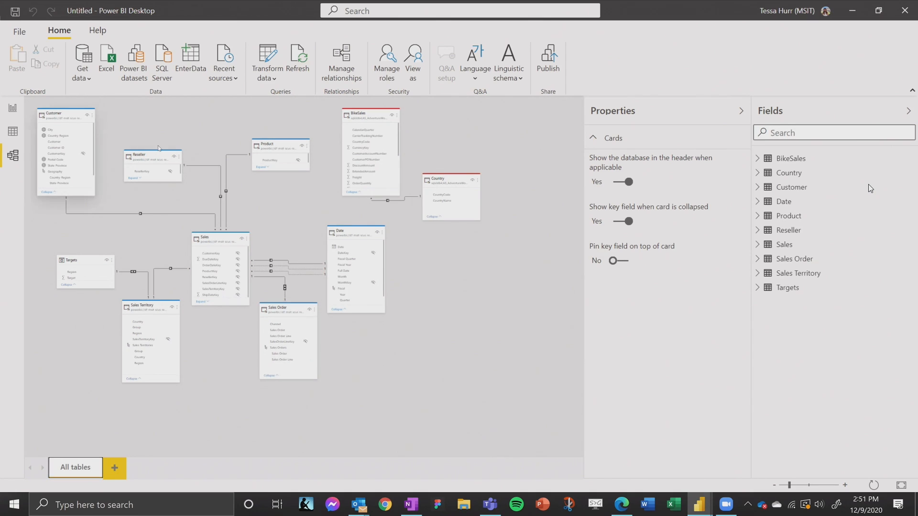
Step: Set the Target column of the Targets table to the Decimal number data type and the Currency format
click(14, 133)
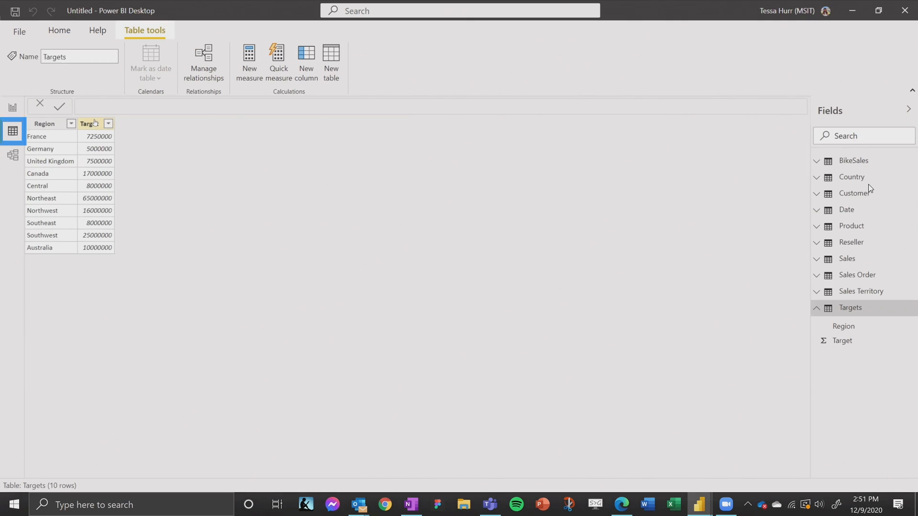
click(93, 125)
click(127, 75)
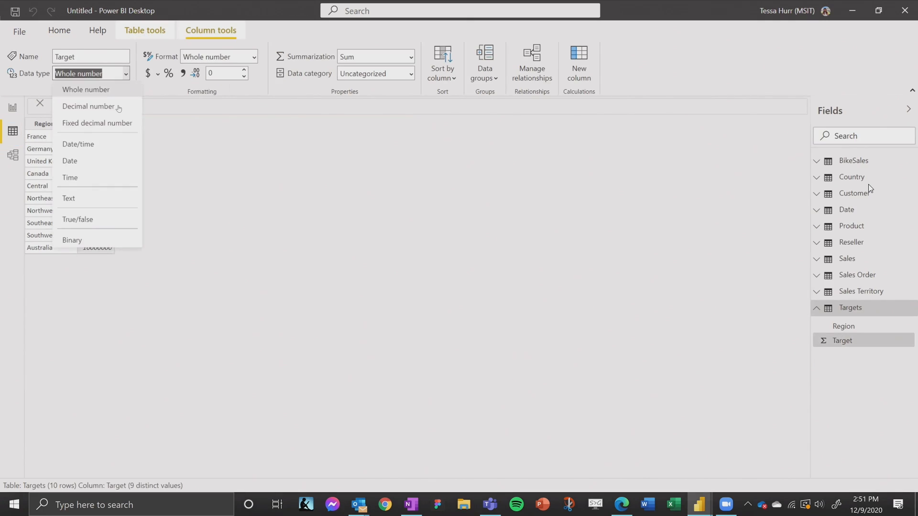
click(162, 96)
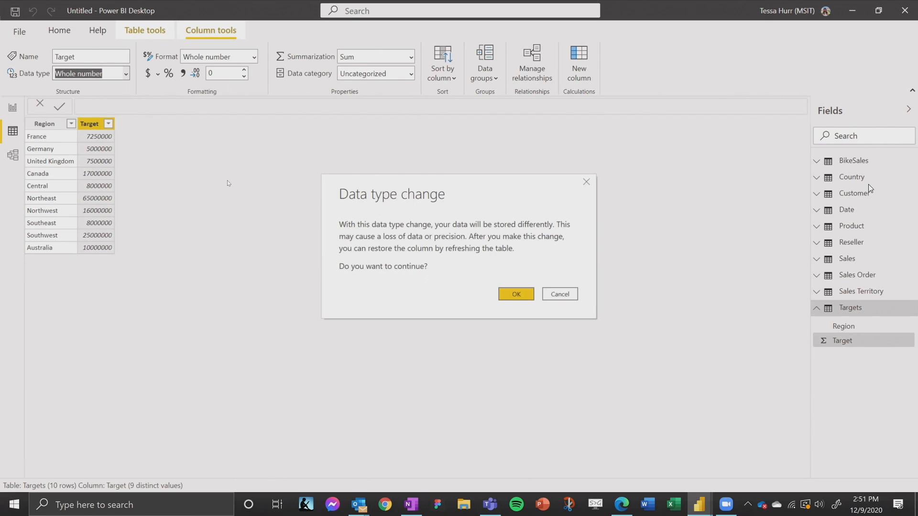
key(Escape)
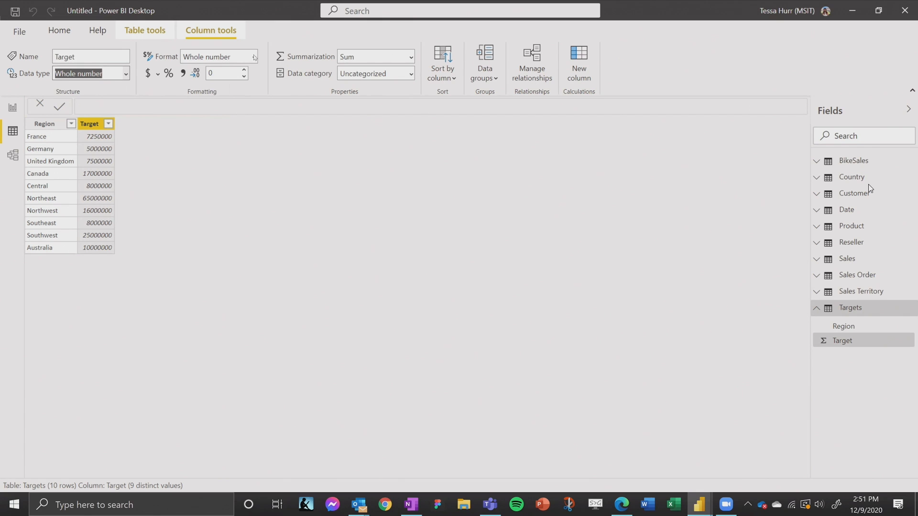
click(255, 57)
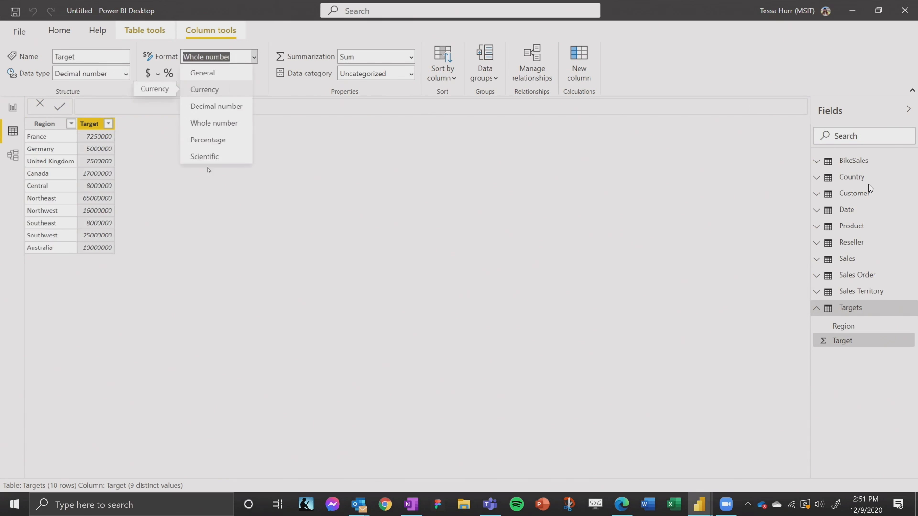
click(204, 90)
Step: Build a table visual on the report page with Sales Territory's Region, Sales Amount and Target, and enlarge it
click(12, 108)
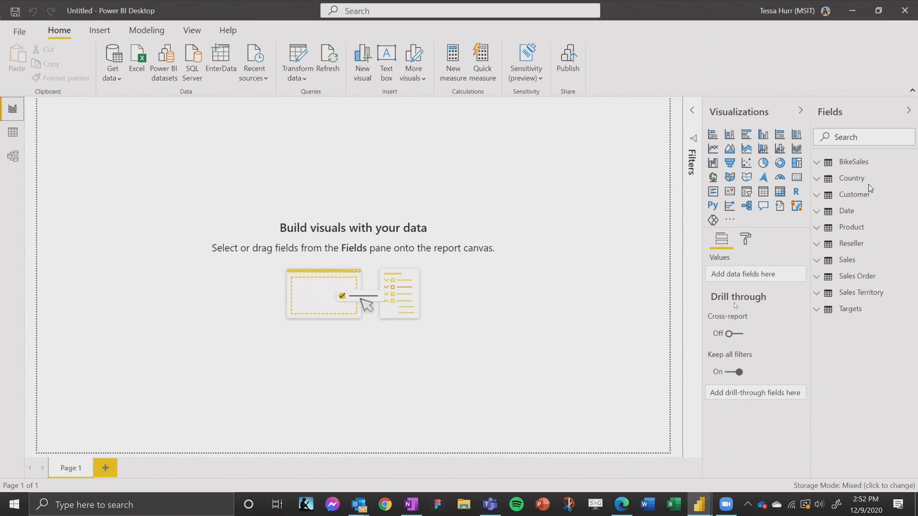
click(817, 310)
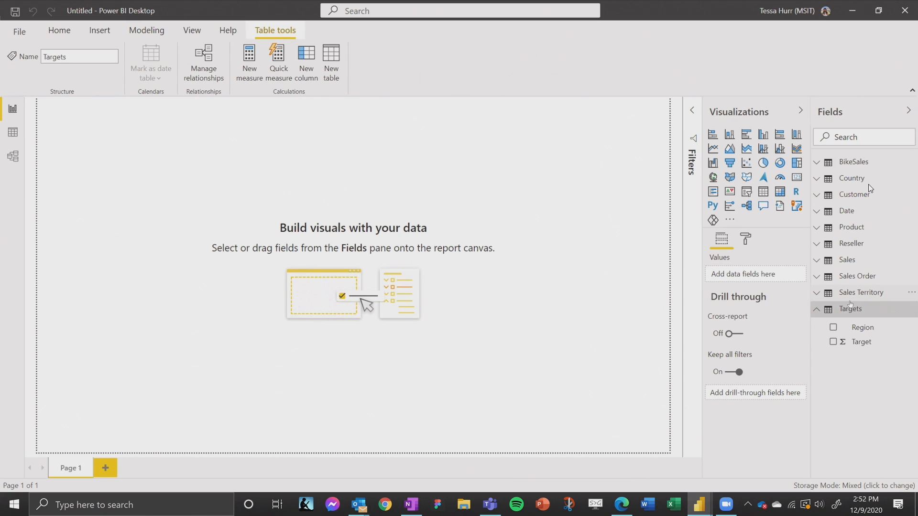
click(817, 259)
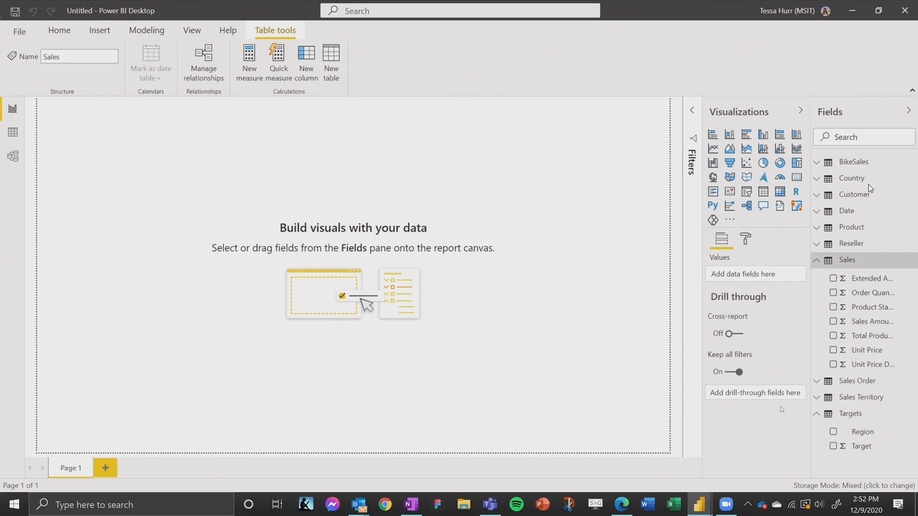
click(816, 397)
drag(862, 406, 269, 187)
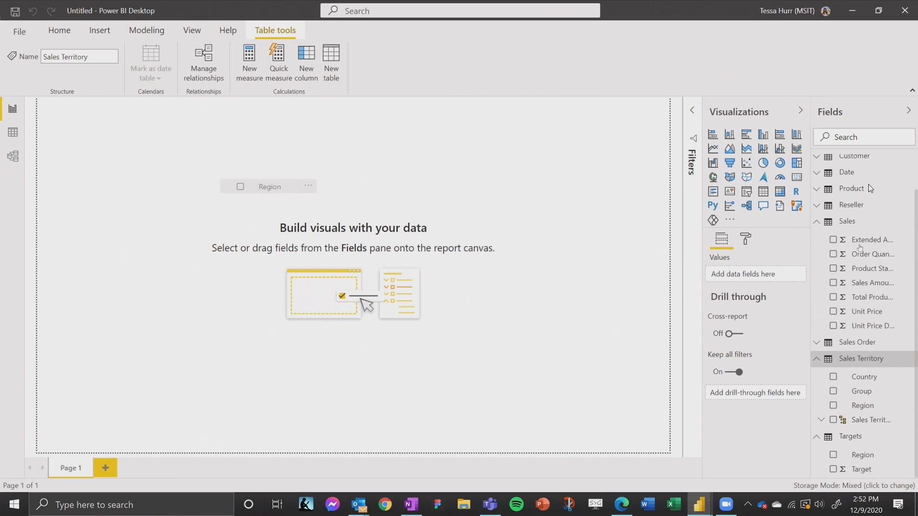
click(860, 281)
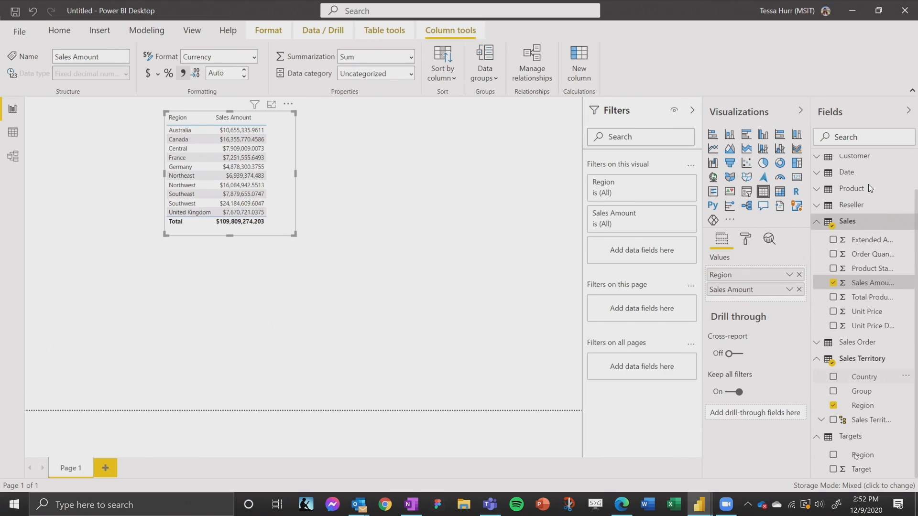
drag(856, 471, 267, 164)
drag(300, 234, 366, 264)
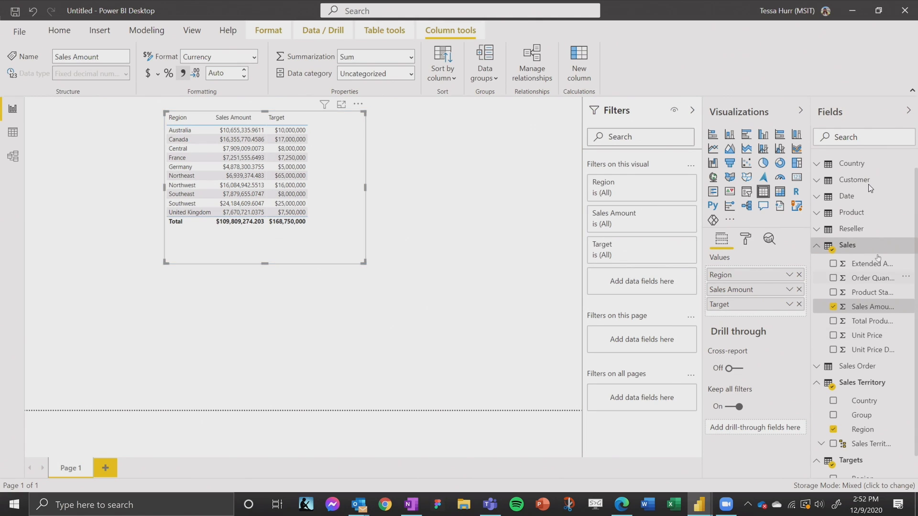
Step: Add Date's Fiscal Year as a filter on the table visual, try it with FY2020 and clear that selection again
scroll(870, 188, down, 1)
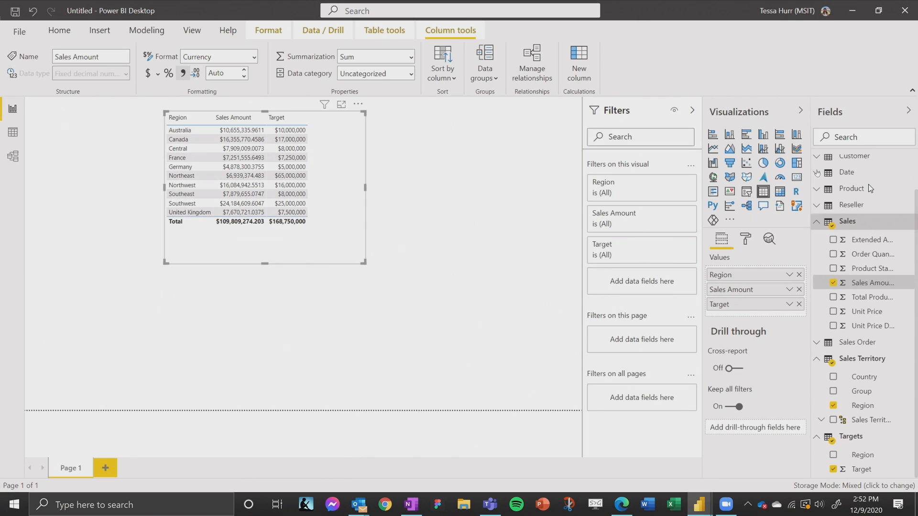
click(846, 172)
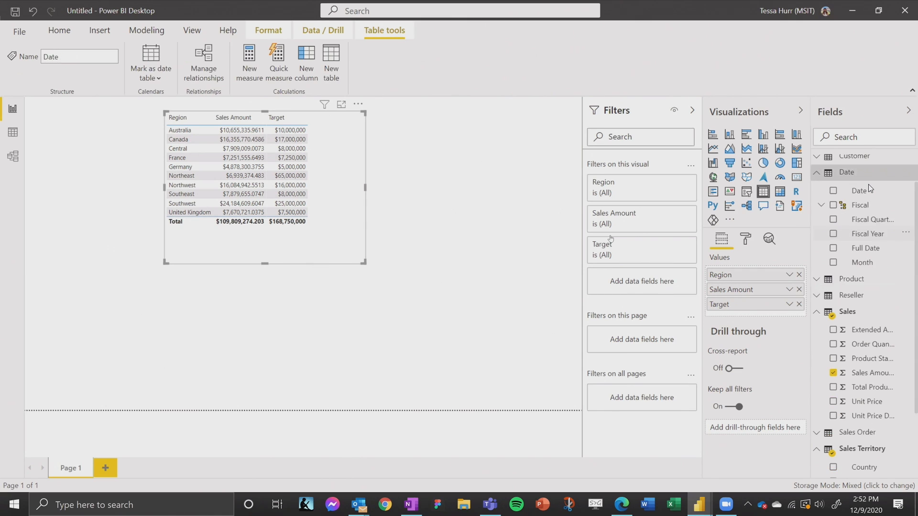
drag(618, 281, 622, 283)
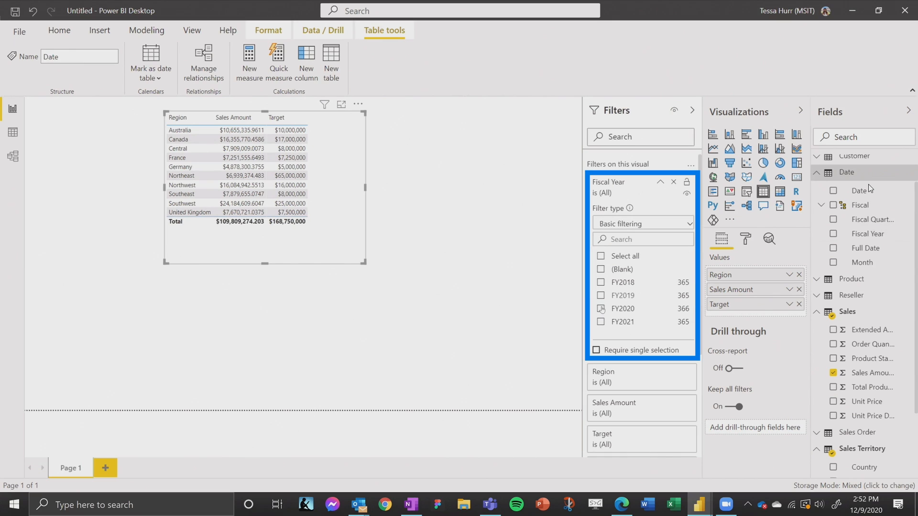
click(600, 310)
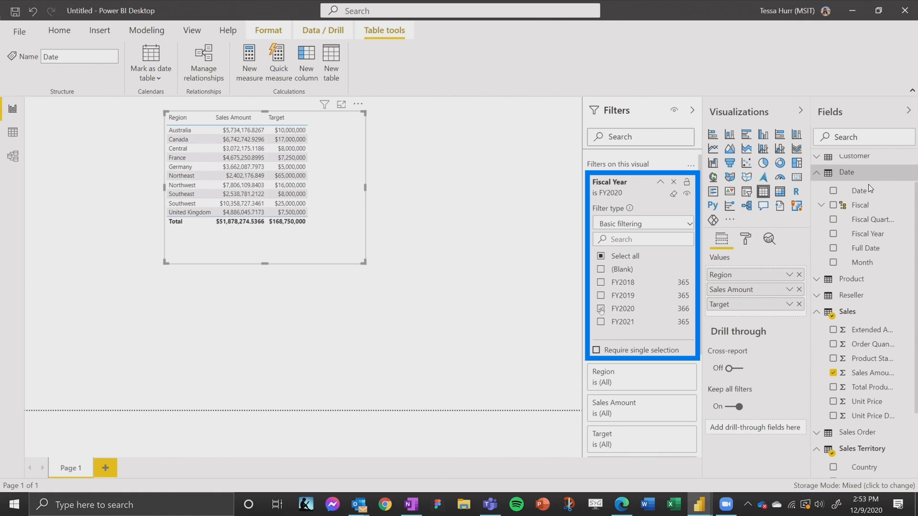
click(601, 309)
click(412, 143)
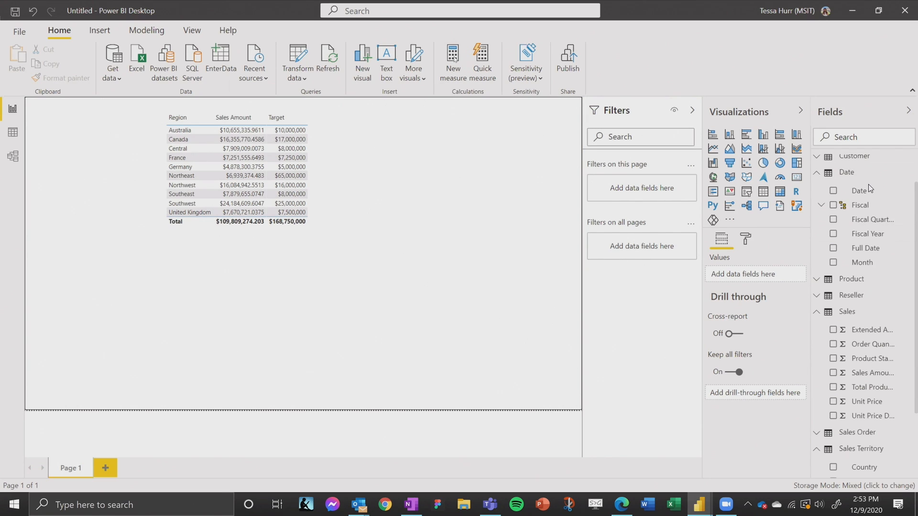
Step: Create a new measure named VarianceToTarget and start its formula with SUM(Sales[Sales Amount]) followed by a minus sign
click(441, 79)
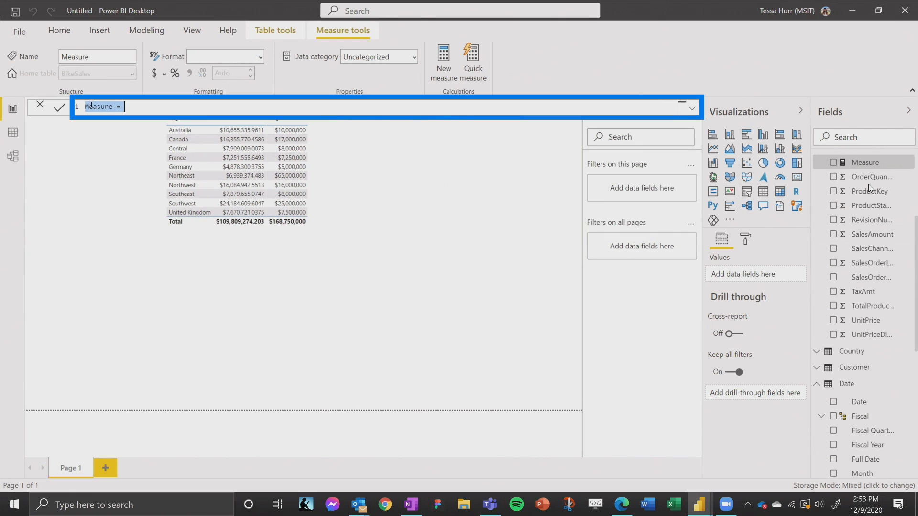
text(VarianceToTarget=Sum)
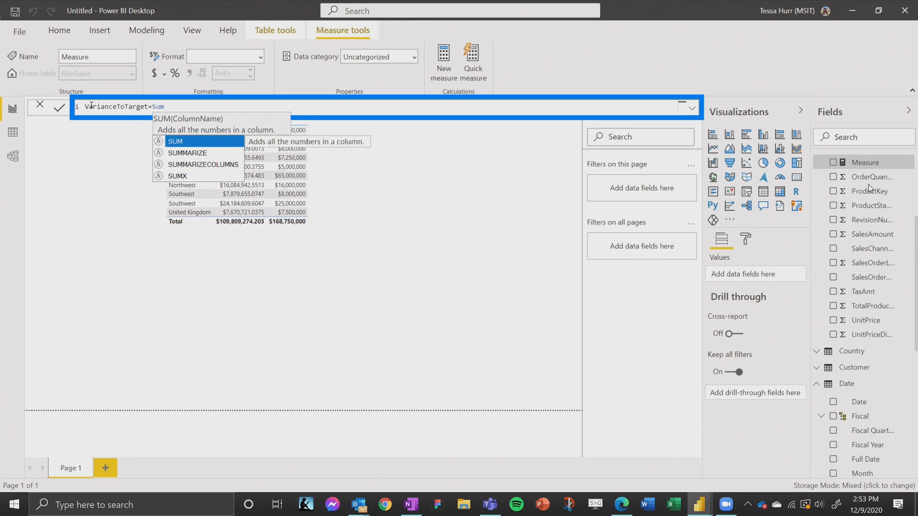
text(()
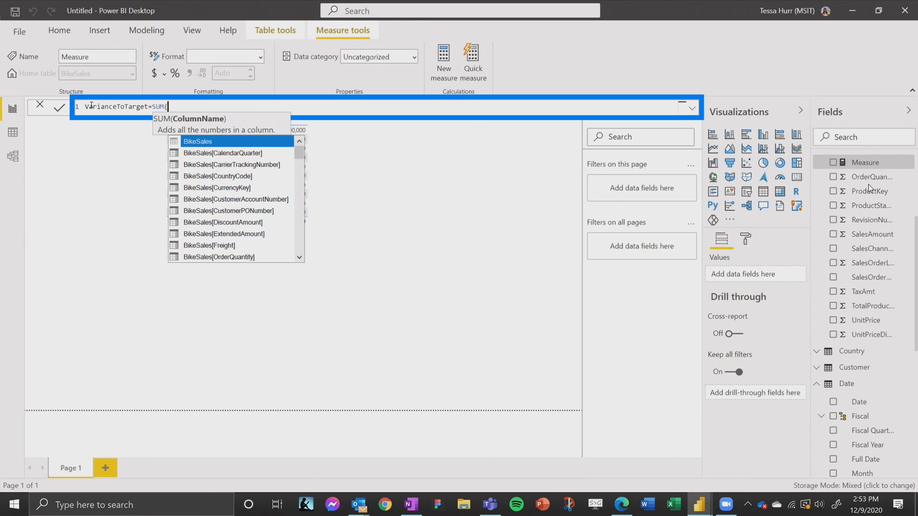
text(Sales)
text([Sales)
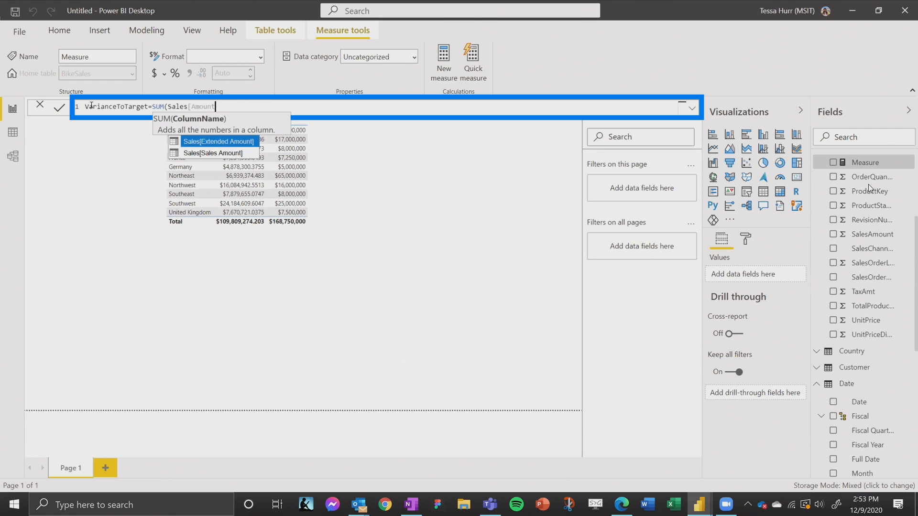
key(Tab)
text()-)
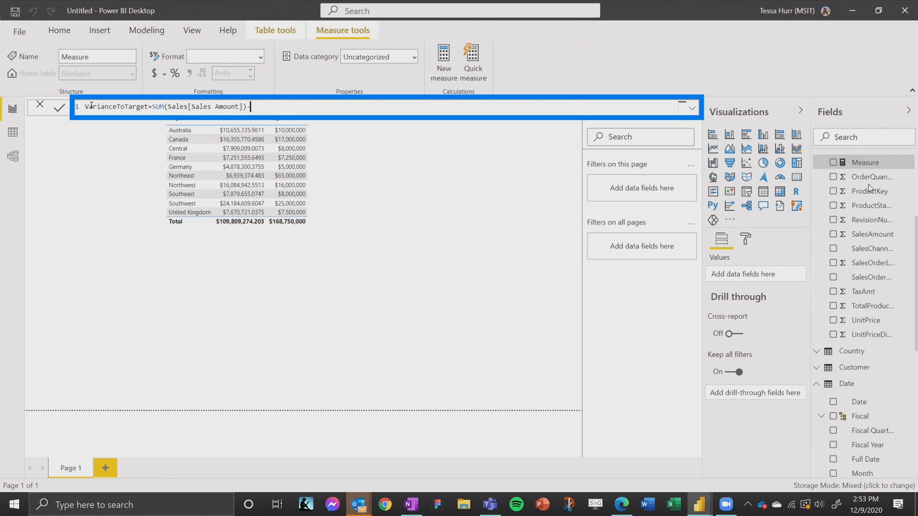
text(SUM()
text(Targ)
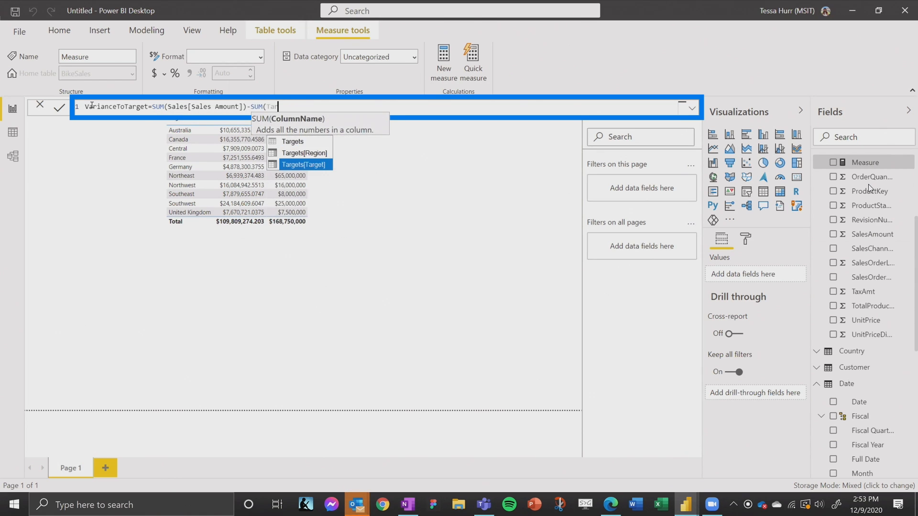
Step: Complete the VarianceToTarget formula by subtracting SUM(Targets[Target]), remove the surplus closing parenthesis and commit the measure
key(Tab)
text()))
key(Return)
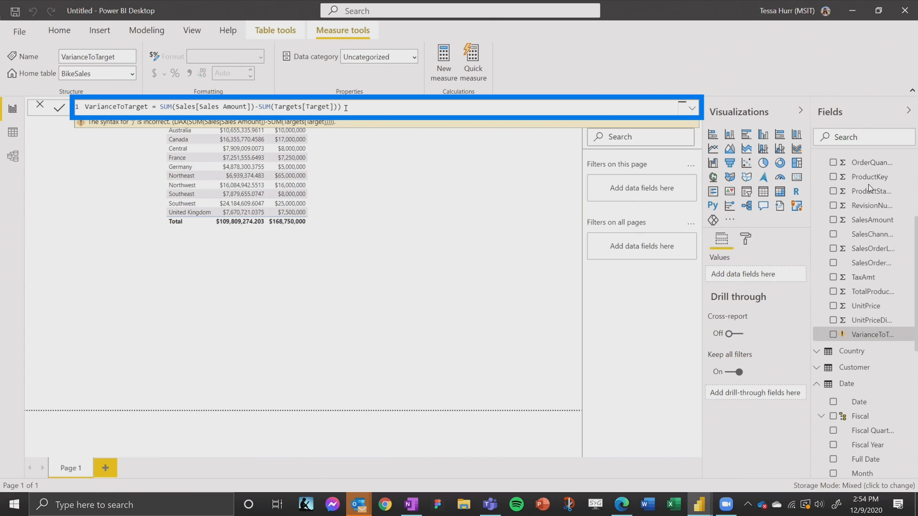
click(354, 104)
key(BackSpace)
key(Return)
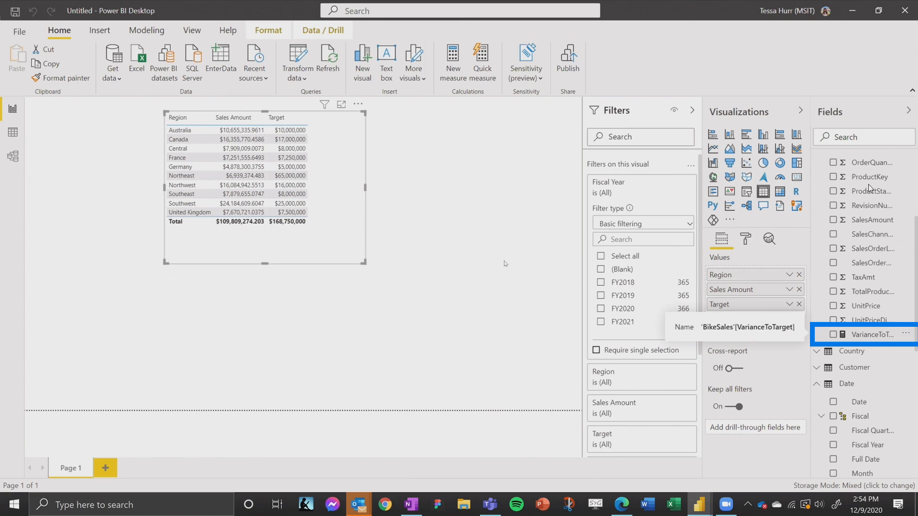
Step: Add the VarianceToTarget measure to the table visual and open its background color conditional formatting
drag(880, 336, 368, 222)
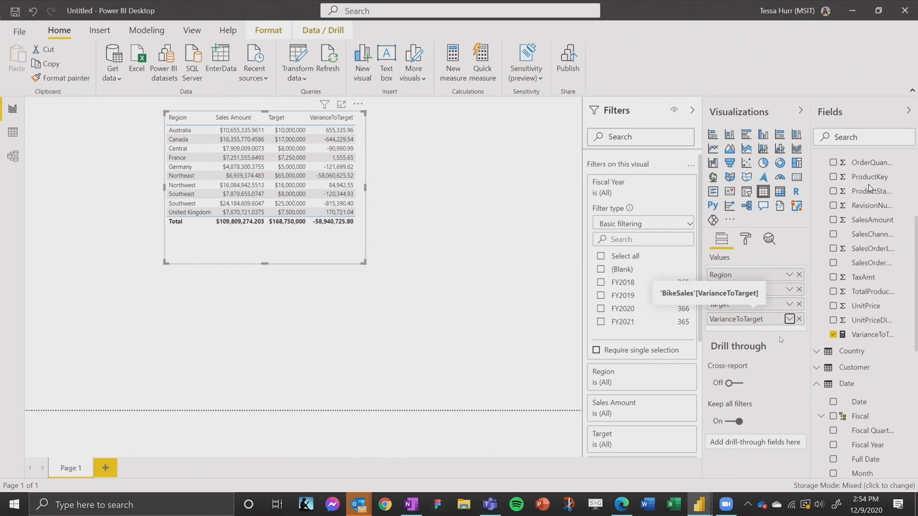
click(790, 319)
mouse_move(717, 378)
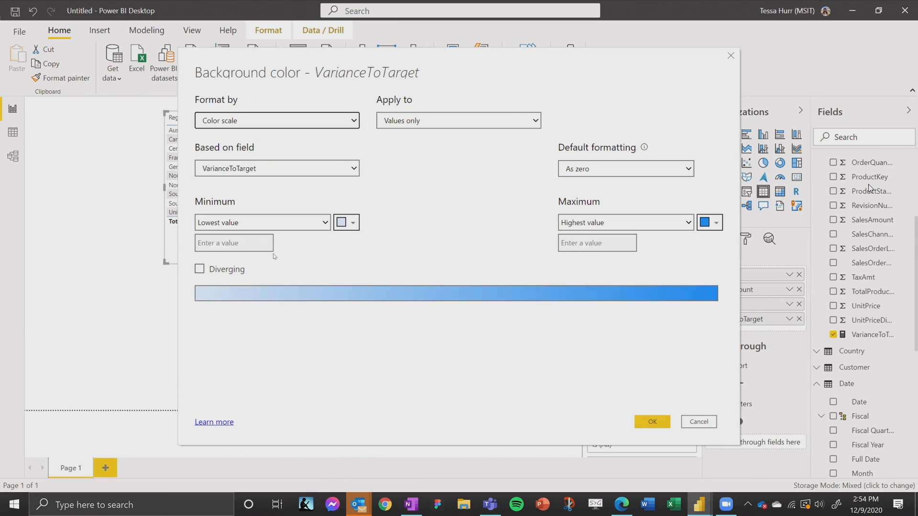
Step: Set the color scale's minimum to a custom value of 0 with a red custom color
click(255, 223)
click(214, 261)
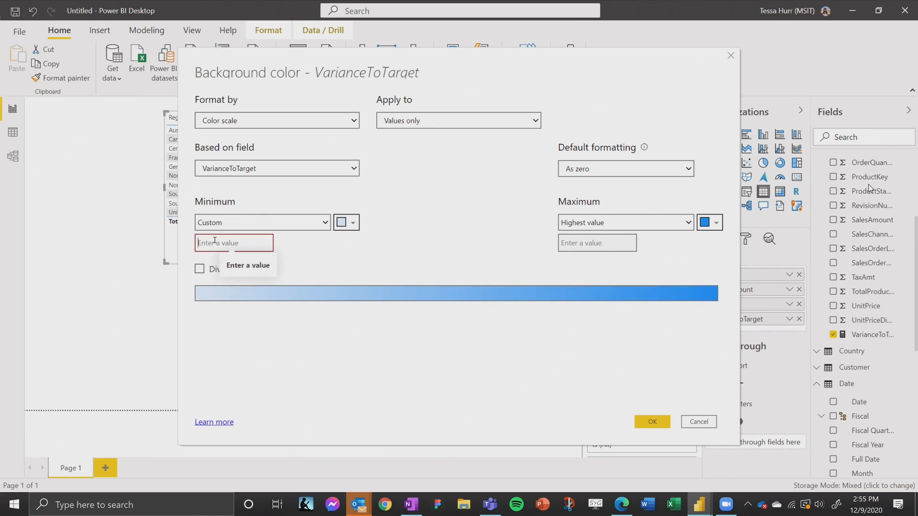
text(0)
click(340, 225)
click(289, 336)
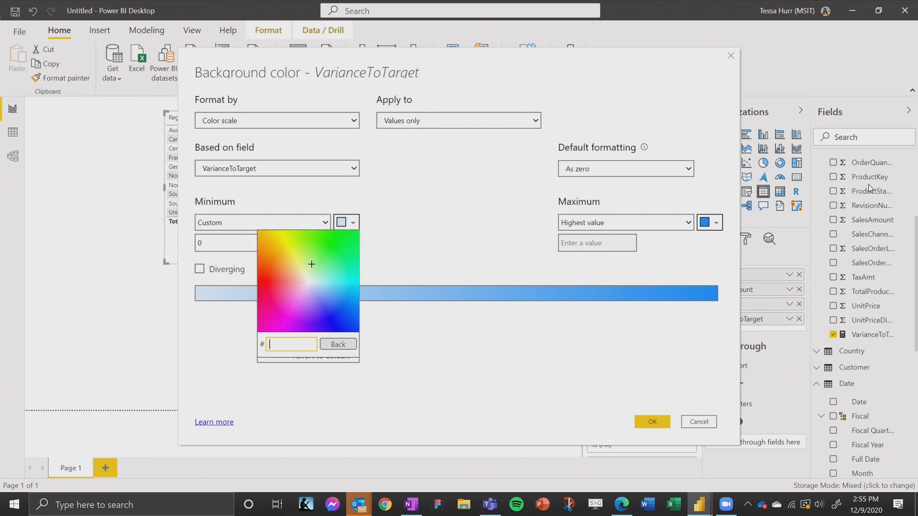
click(260, 282)
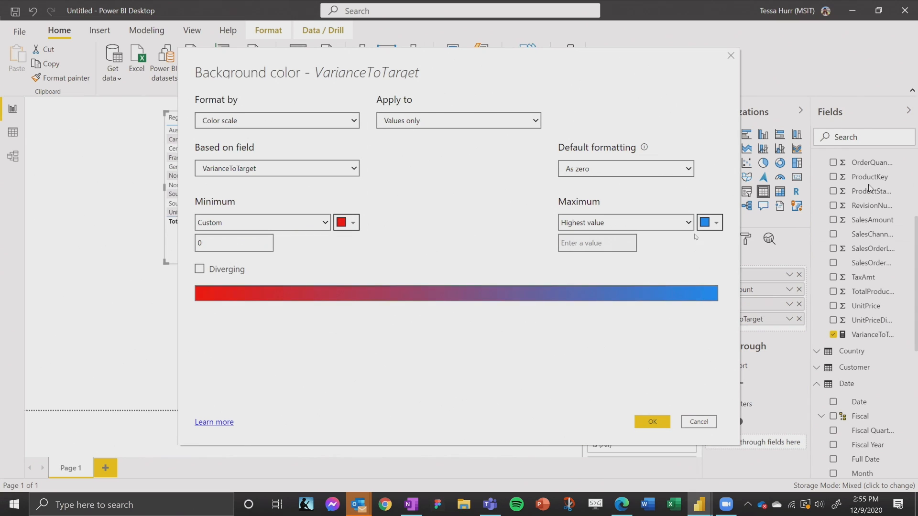
Step: Give the color scale's highest value a bright green custom color and apply the background formatting to VarianceToTarget
click(714, 223)
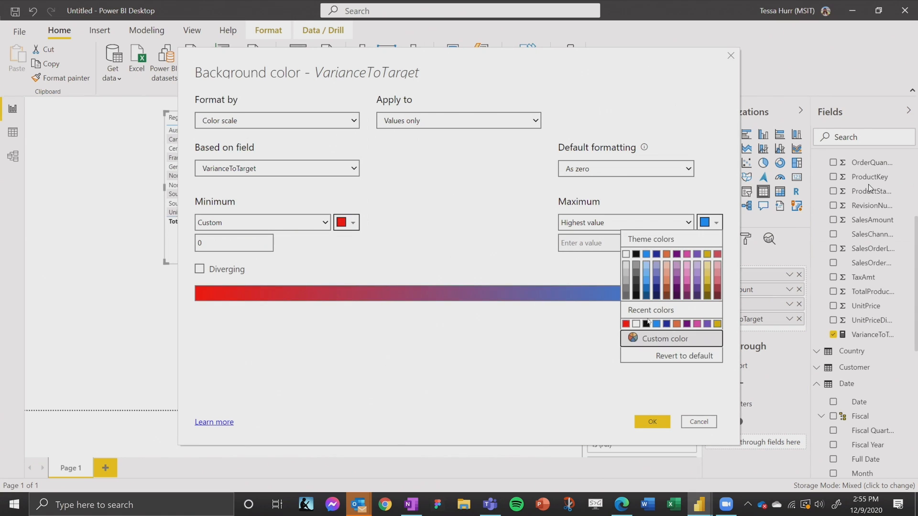
click(663, 339)
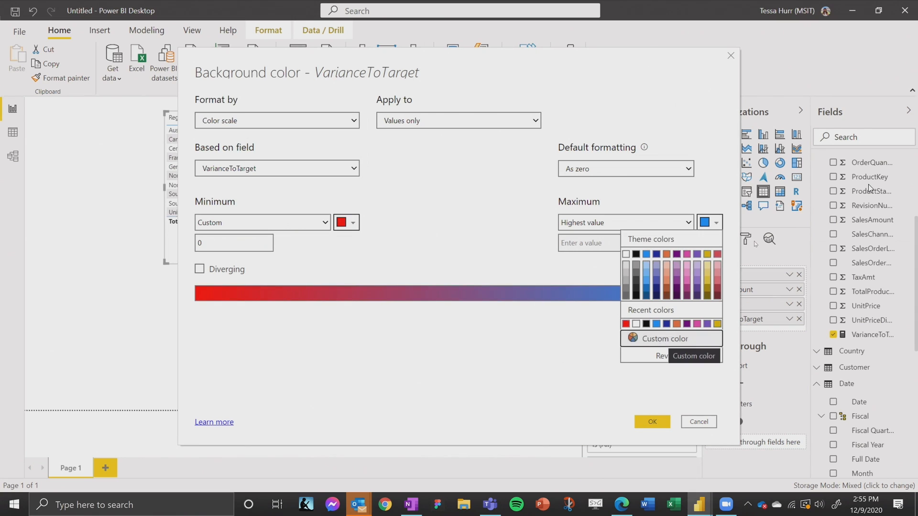
click(697, 238)
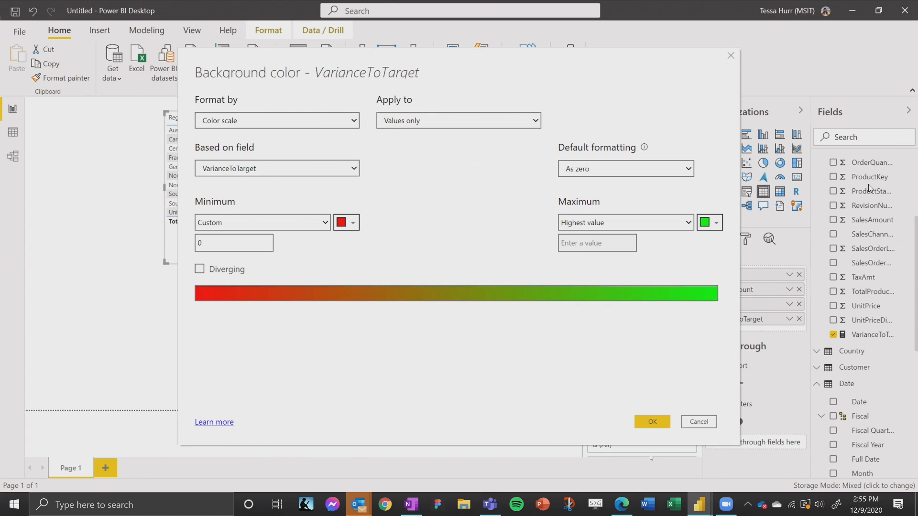
click(652, 420)
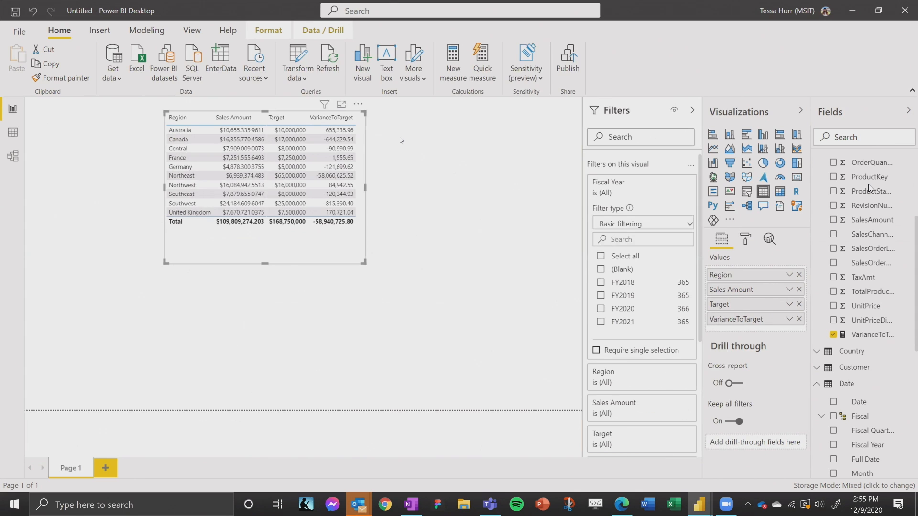